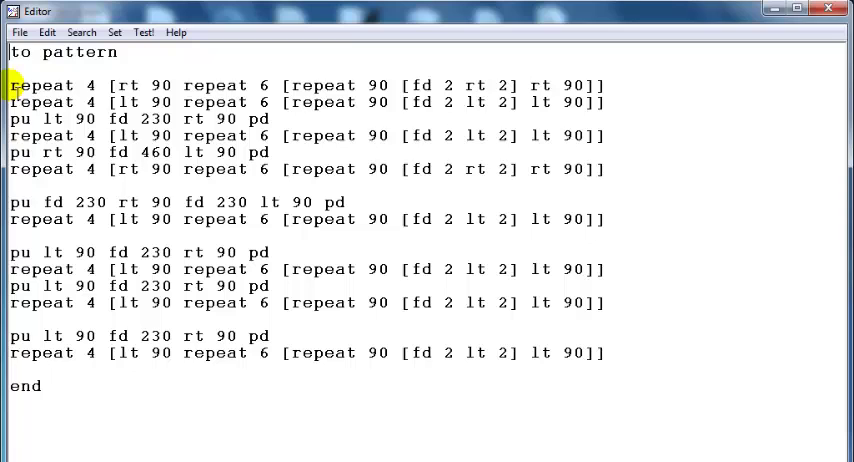
Walk through the pattern procedure's repeat and pen-up lines, leaving the code unchanged.
left_click_drag(12, 85, 600, 103)
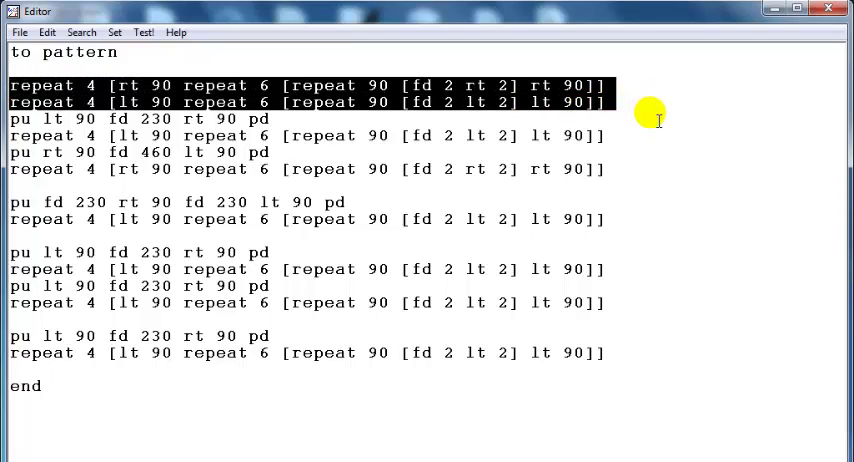
left_click(665, 269)
left_click(53, 400)
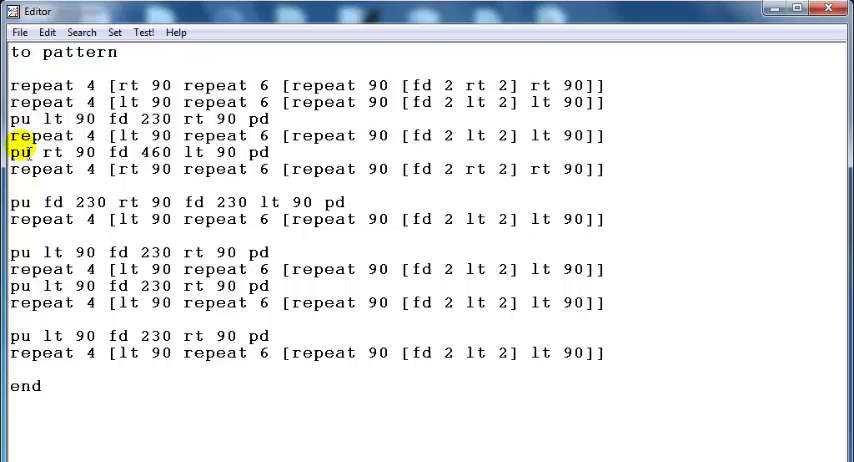
left_click(18, 32)
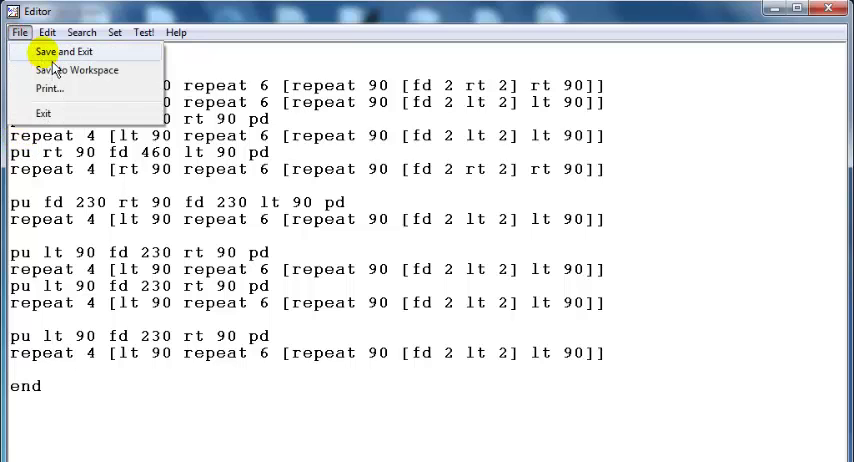
Save and exit the editor, set the pen colour to cyan, and save to the workspace to redraw.
left_click(30, 52)
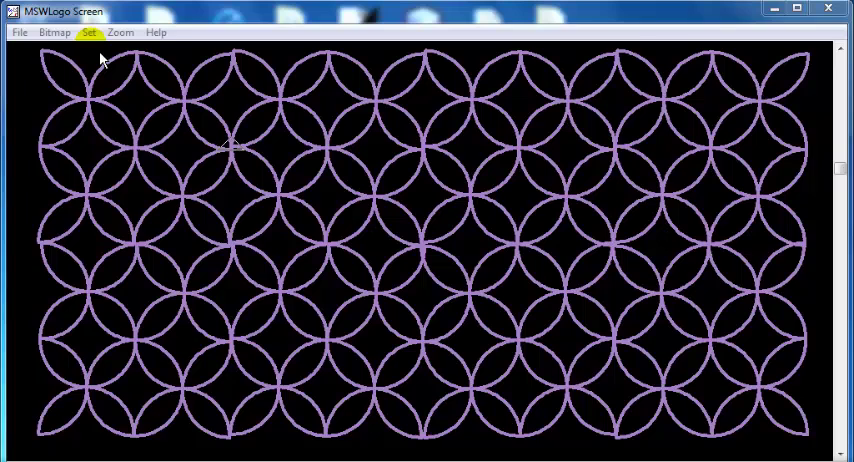
left_click(89, 32)
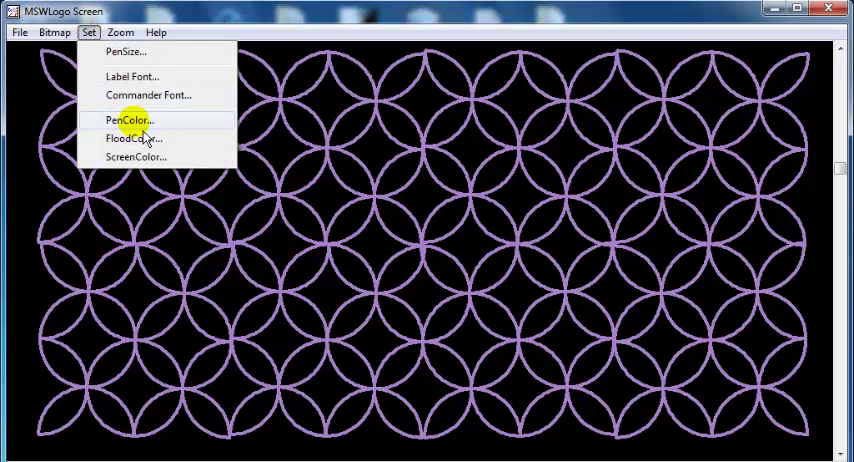
left_click(114, 118)
left_click(234, 140)
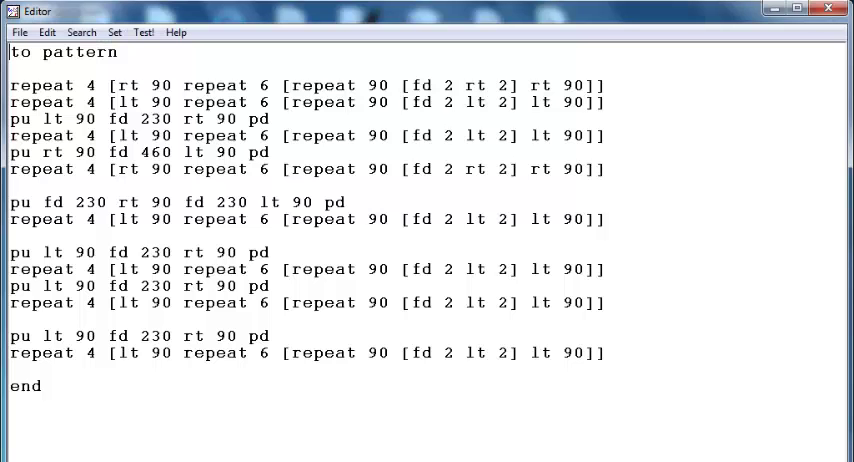
left_click(19, 32)
left_click(49, 70)
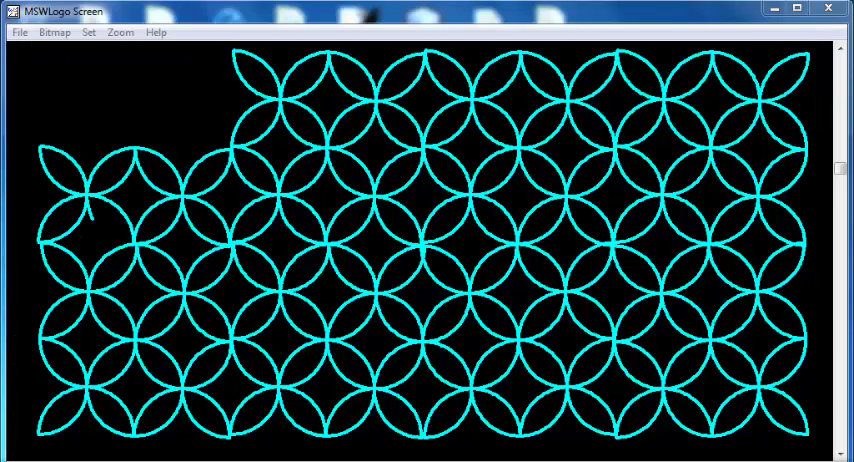